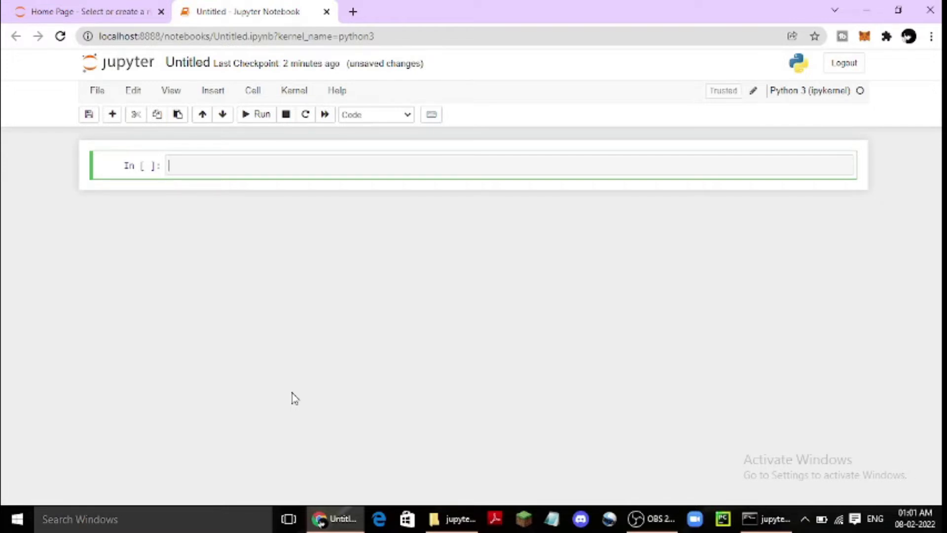
Rename the notebook from 'Untitled' to 'numpyrtut454'
left_click(188, 63)
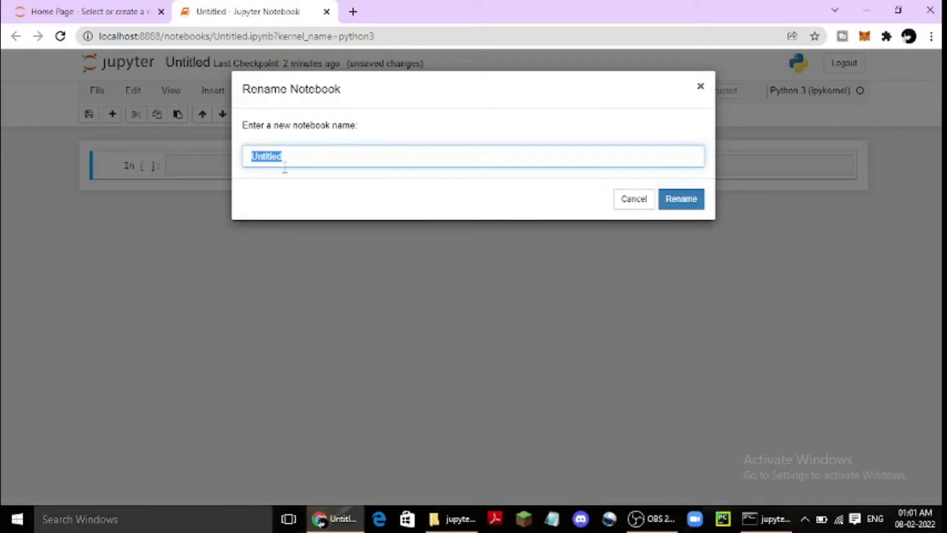
type("numpyrtu")
type("t454")
key("Return")
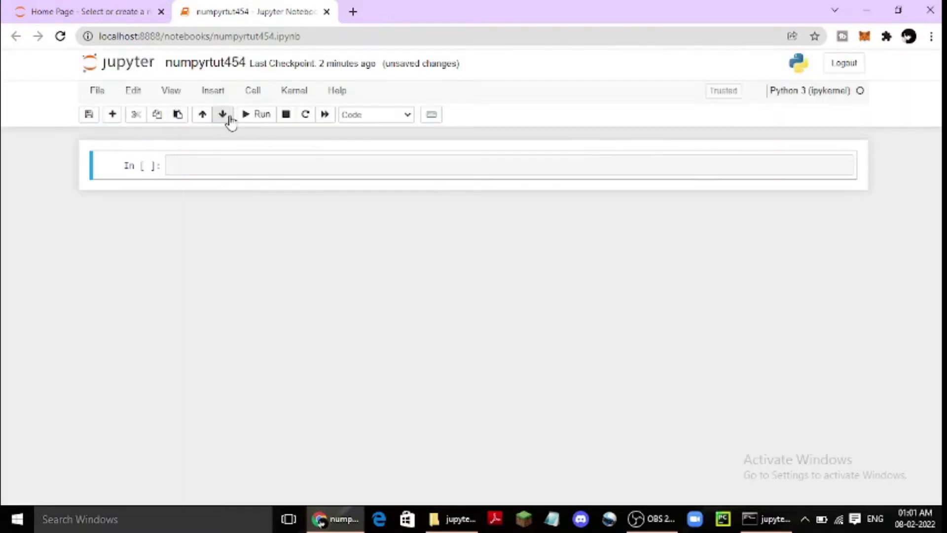
Run 'import numpy as np' in the first cell after removing the stray semicolon
left_click(198, 170)
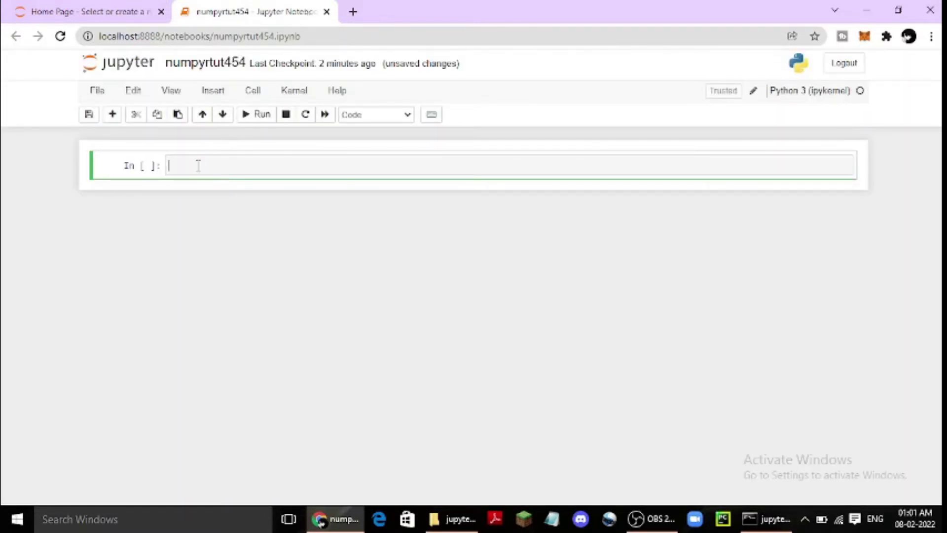
type("im")
type("port nu")
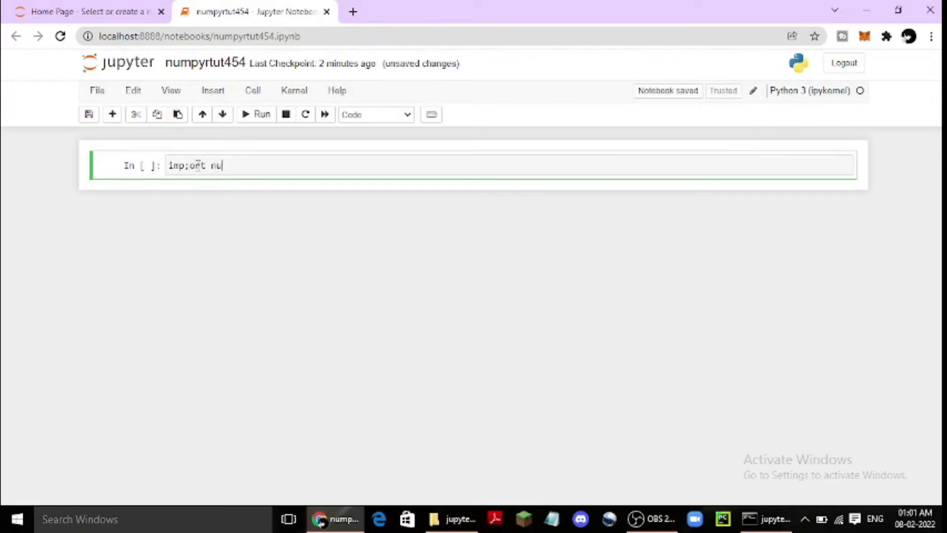
type("mpy as n")
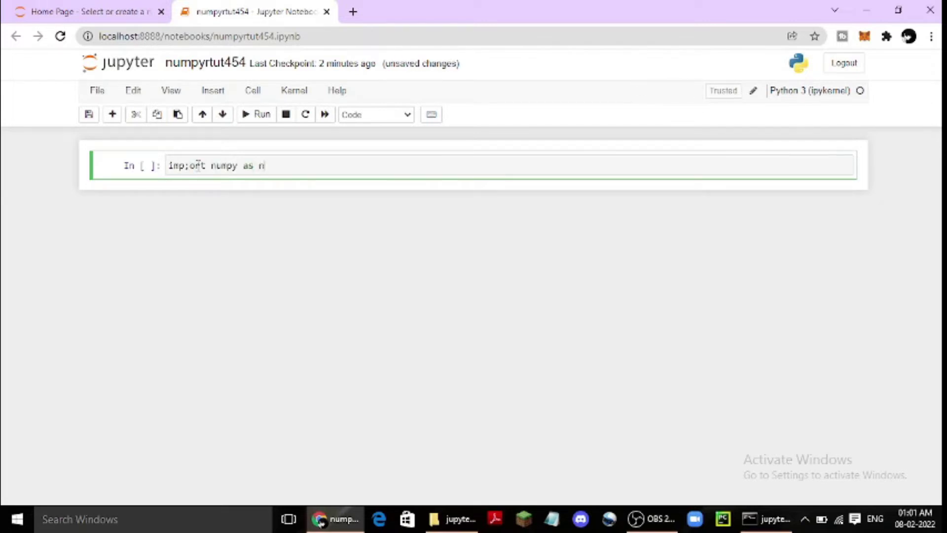
type("p")
key("Left")
key("Left")
key("Left")
key("Left")
key("Left")
key("BackSpace")
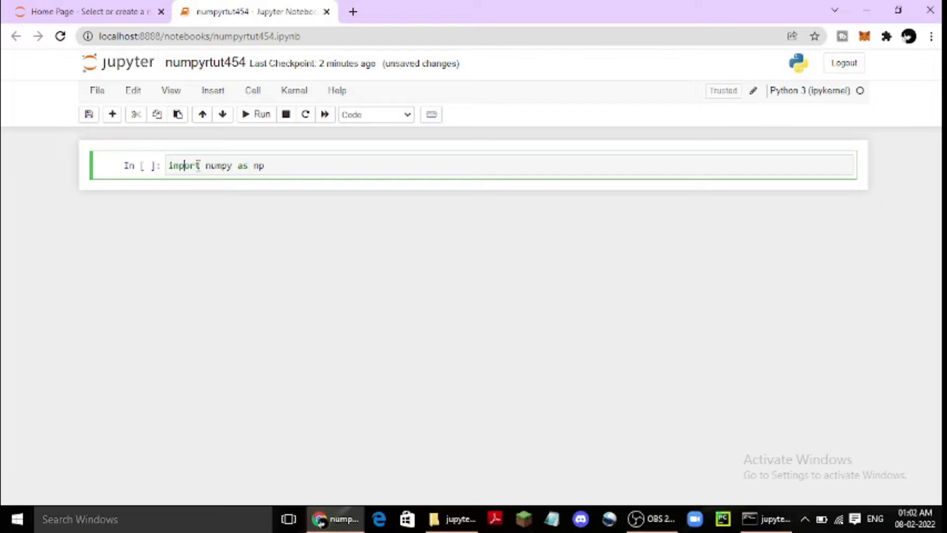
key("shift+Return")
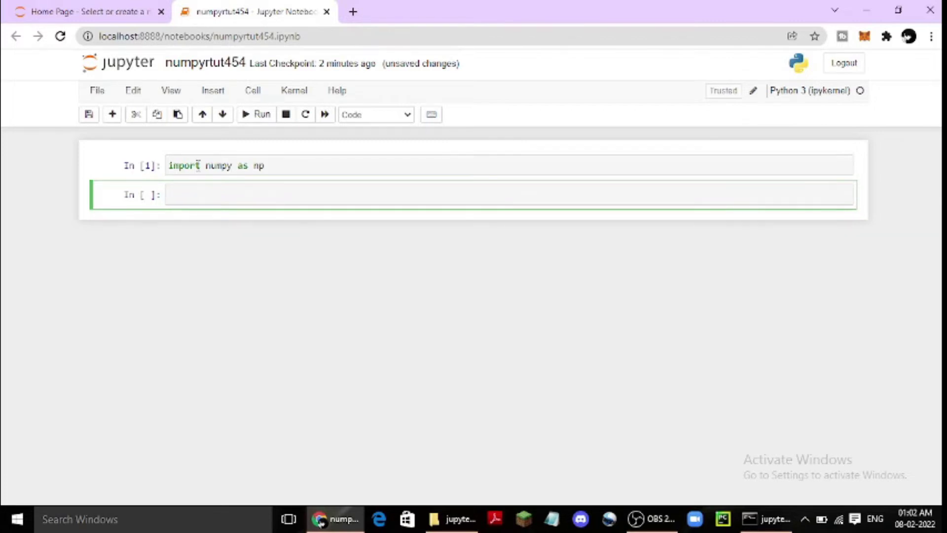
type("a=")
type("np.a")
type("rraz")
Run a=np.array([1,2,3,3,45,5,6,6,7,7,8,8,7,6,5,4,5,6]) after fixing the misspelled function name
key("BackSpace")
type("y")
type("(")
type("[")
type("1,2,3,3,45,5,")
type("6,6,7,7,8,8,7,6,5,4,5,6")
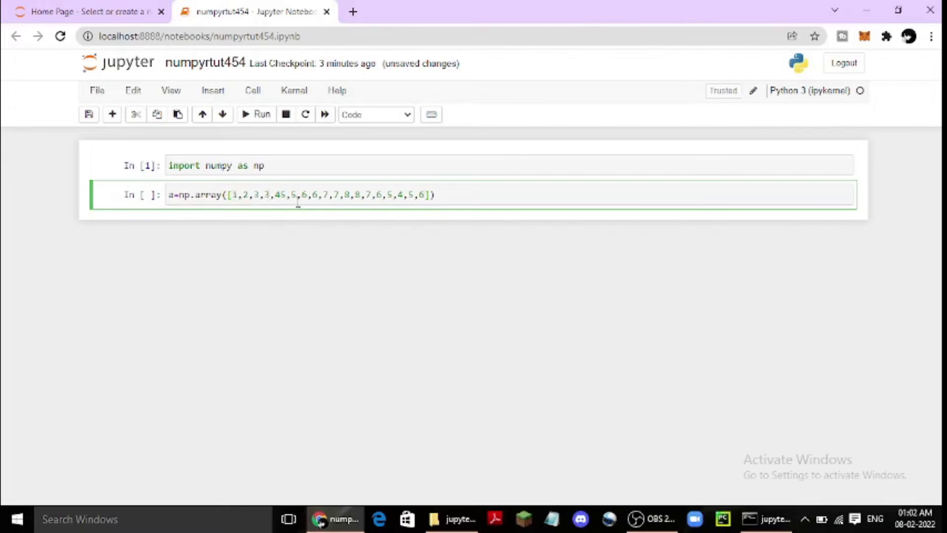
key("shift+Return")
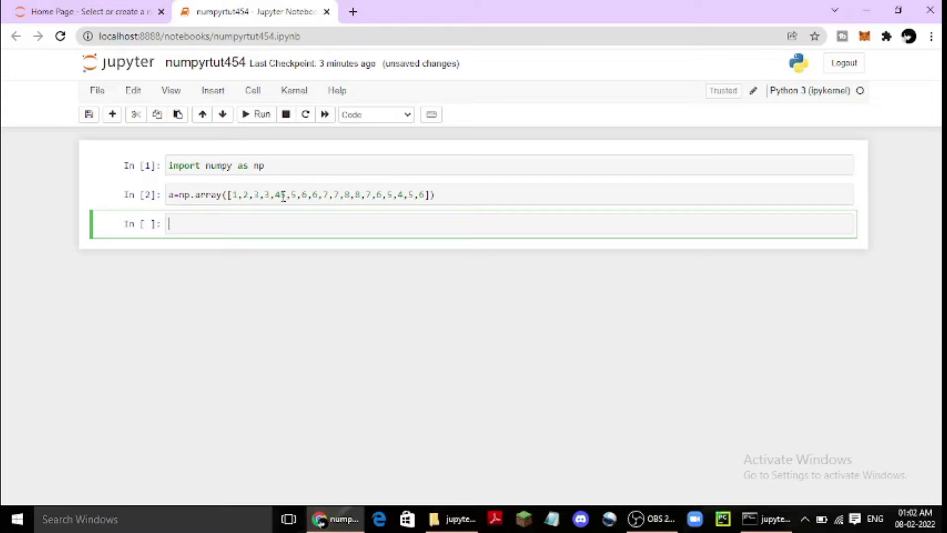
type("b=")
type("a,")
type("resha")
type("pe")
type("()")
Run b=a.reshape(6,3), with the stray comma after a corrected to a dot
left_click(233, 195)
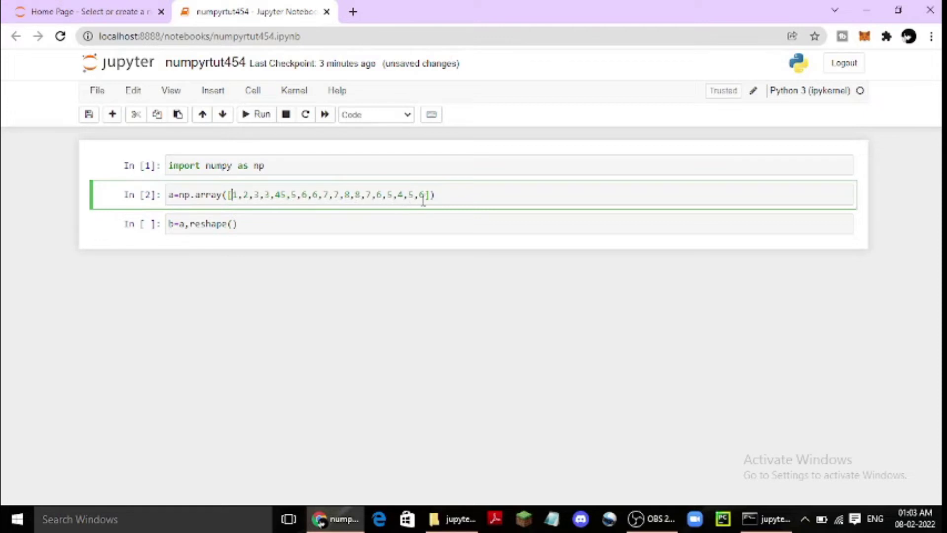
left_click(231, 224)
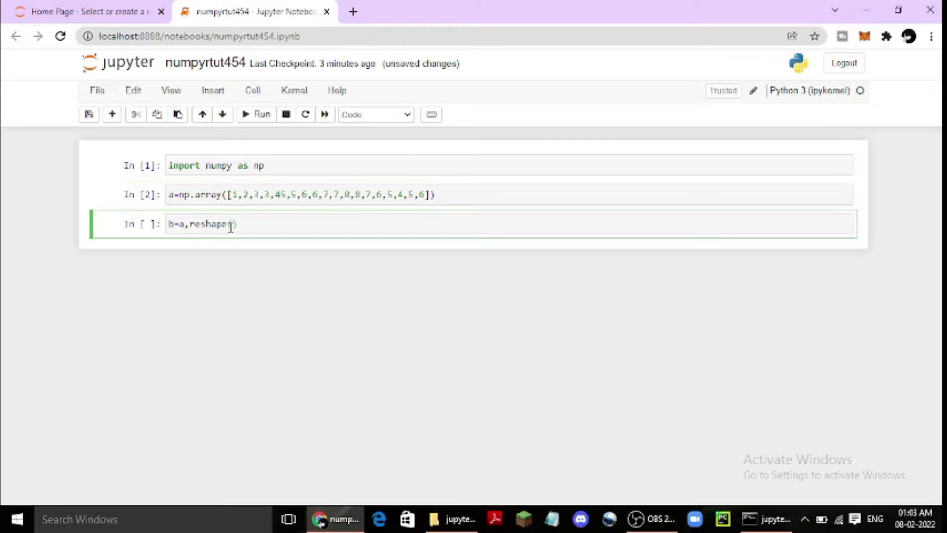
type("4")
type(", ")
type("3")
left_click(190, 223)
key("BackSpace")
type(".")
key("shift+Return")
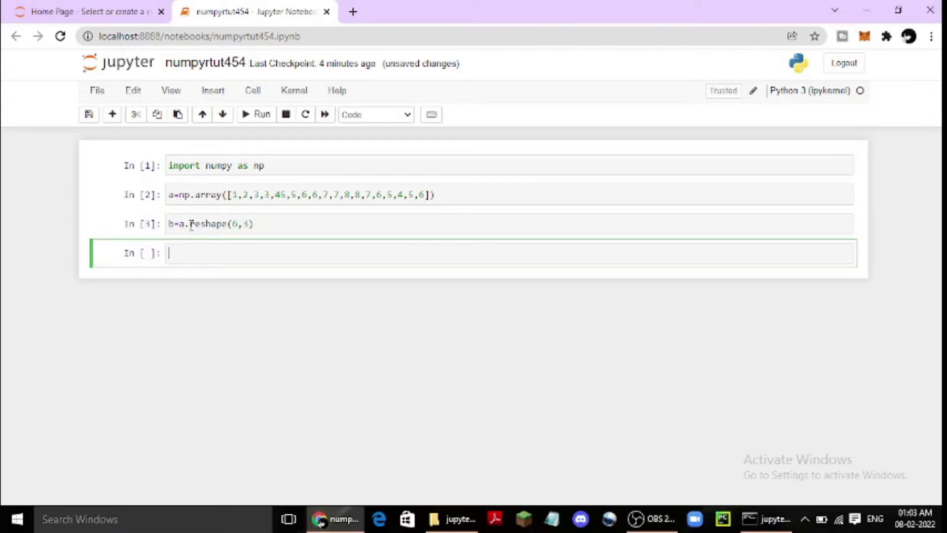
type("b")
Display b, then change the reshape to (3,6) and redisplay b
key("shift+Return")
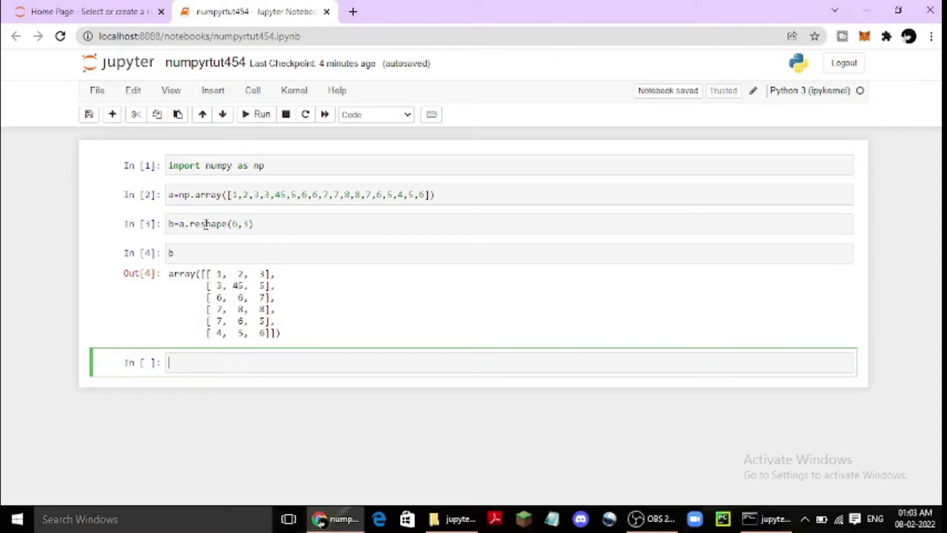
left_click(239, 224)
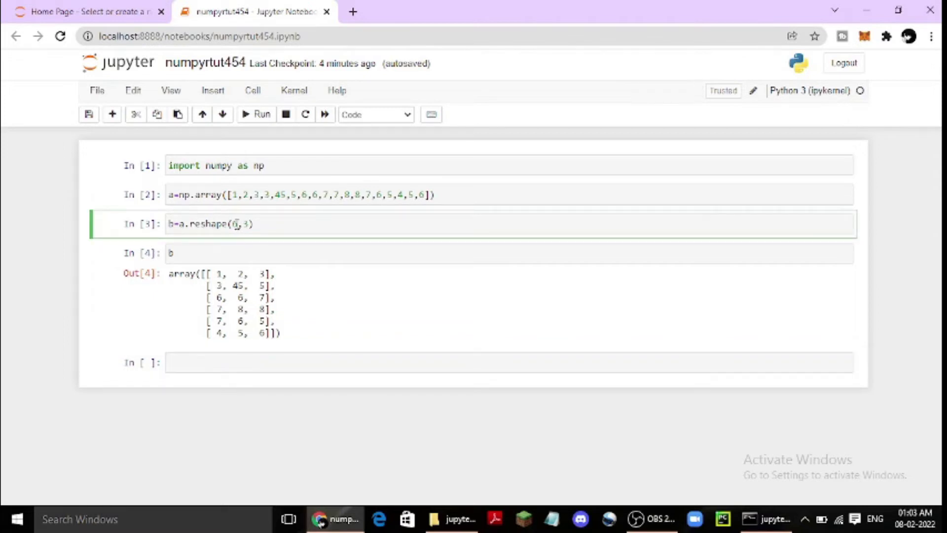
key("BackSpace")
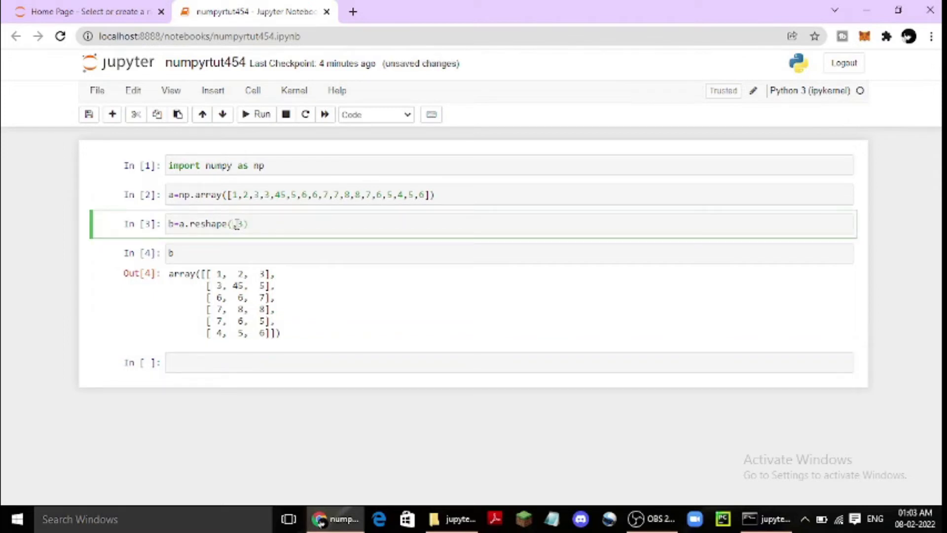
type("3")
key("BackSpace")
type("6")
key("shift+Return")
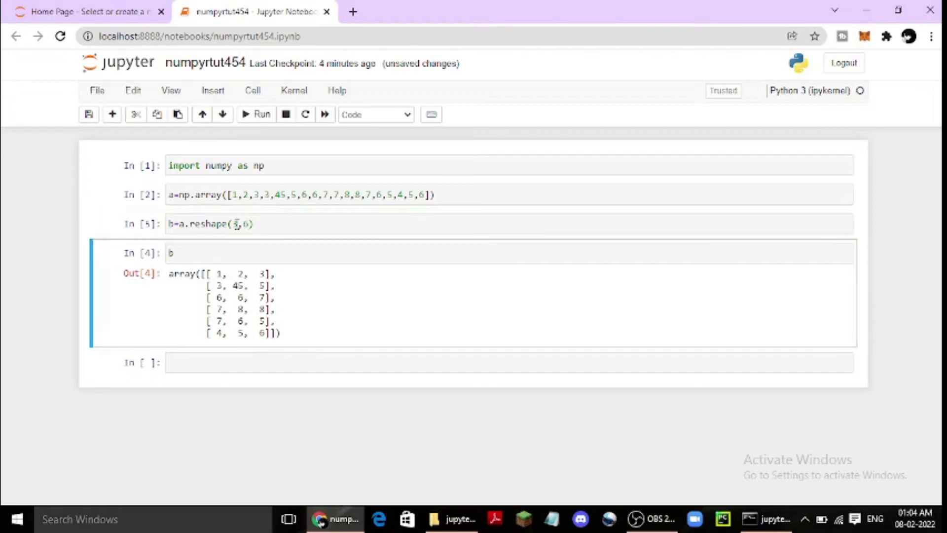
key("shift+Return")
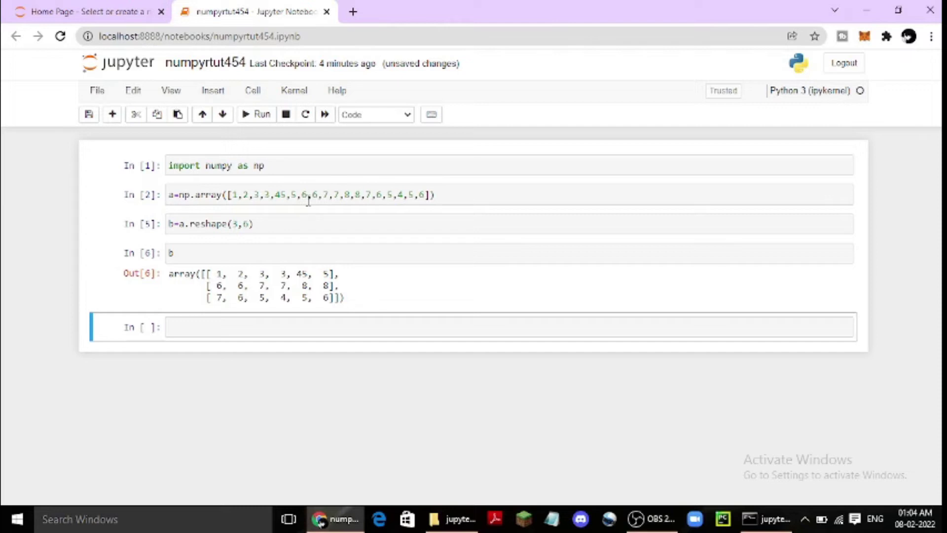
Change the reshape to (2,9) so b shows two rows of nine, dismissing the cleanup alert
left_click(250, 224)
key("BackSpace")
key("BackSpace")
key("BackSpace")
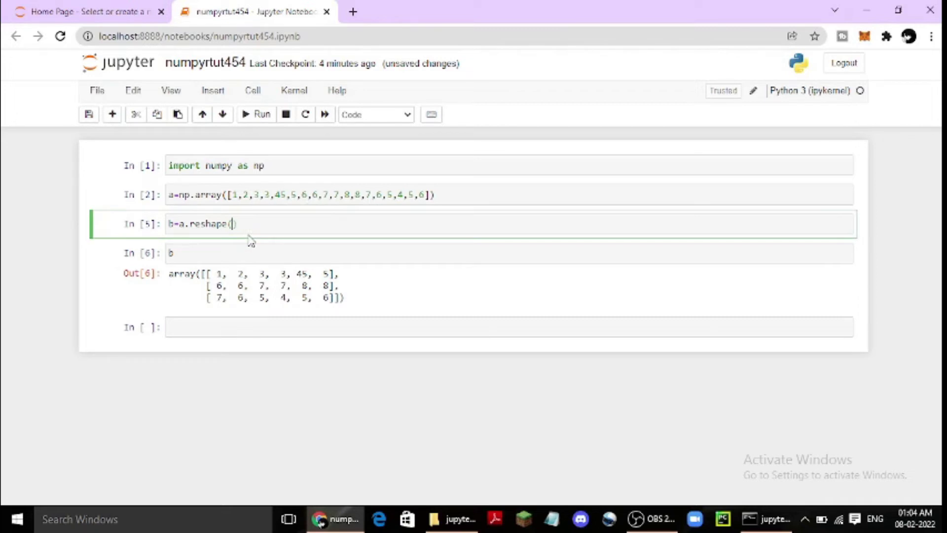
type("2,")
type("9")
key("shift+Return")
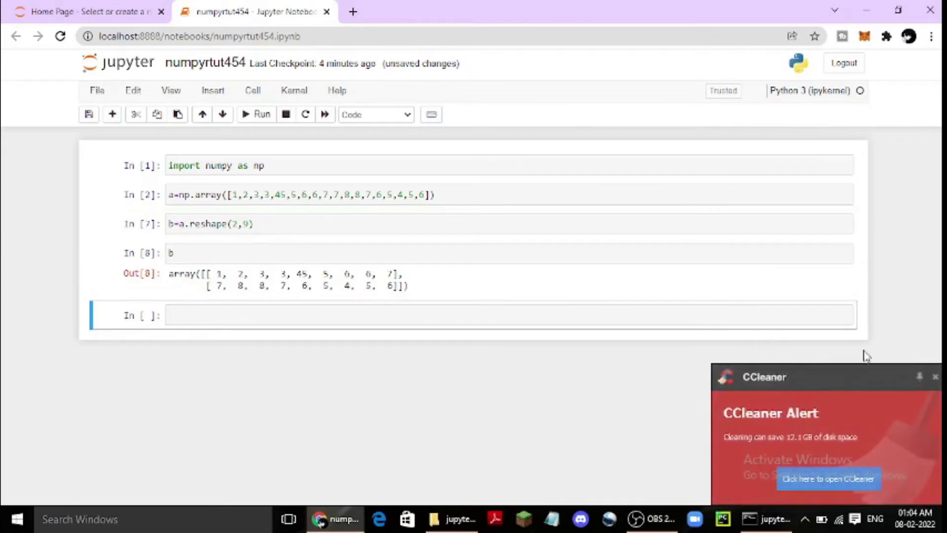
left_click(935, 377)
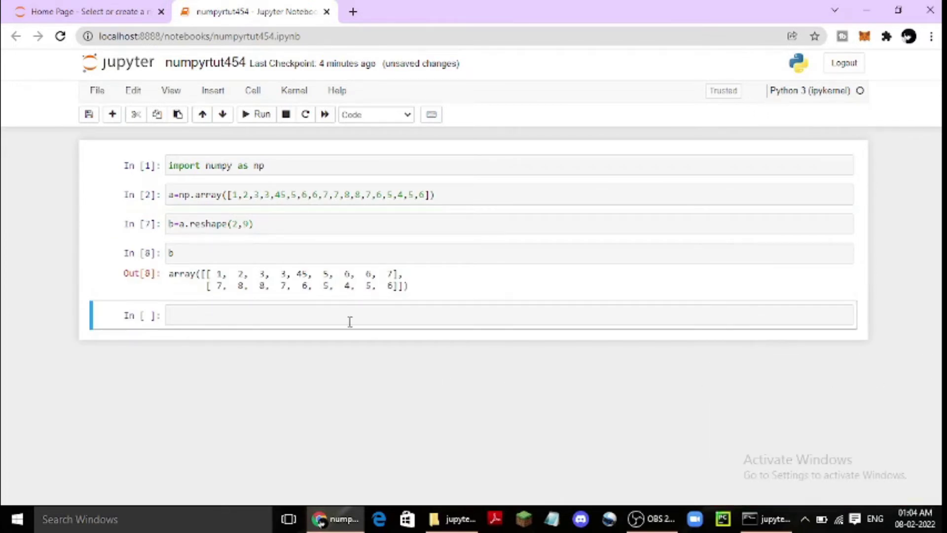
left_click(252, 224)
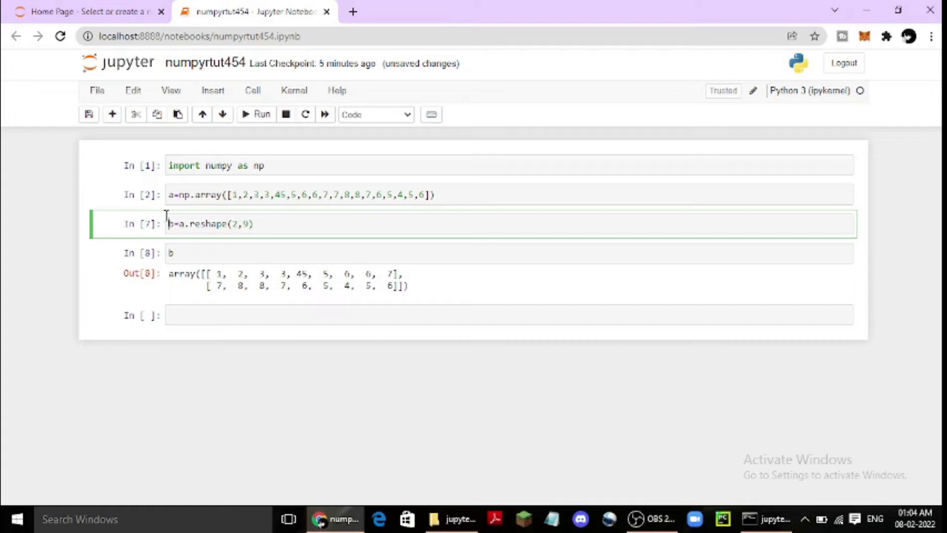
type("#")
Comment out the b=a.reshape(2,9) line and rerun the array a cell
left_click(191, 314)
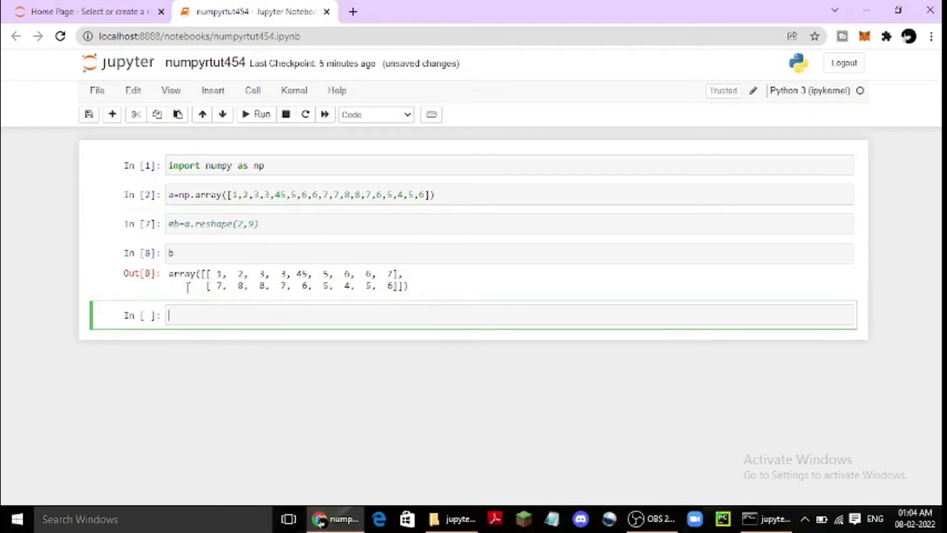
left_click(187, 196)
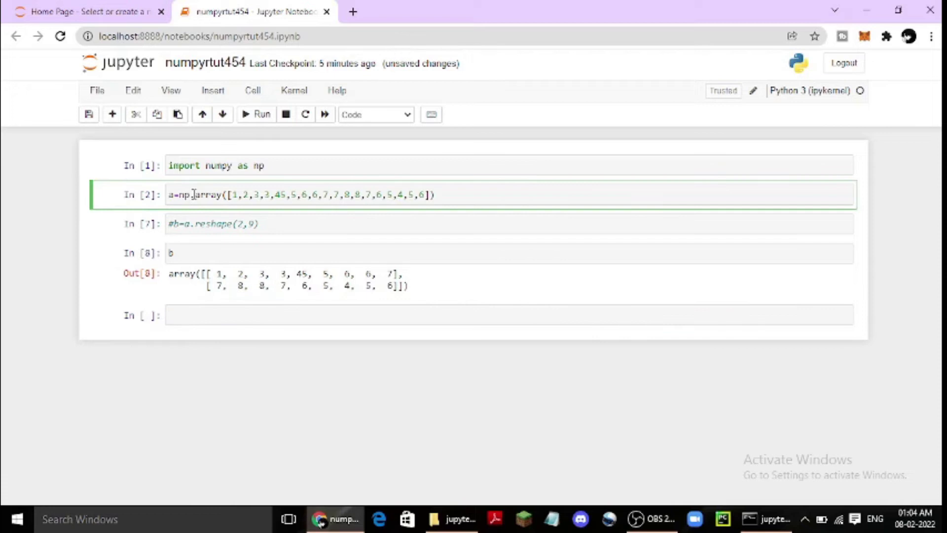
key("shift+Return")
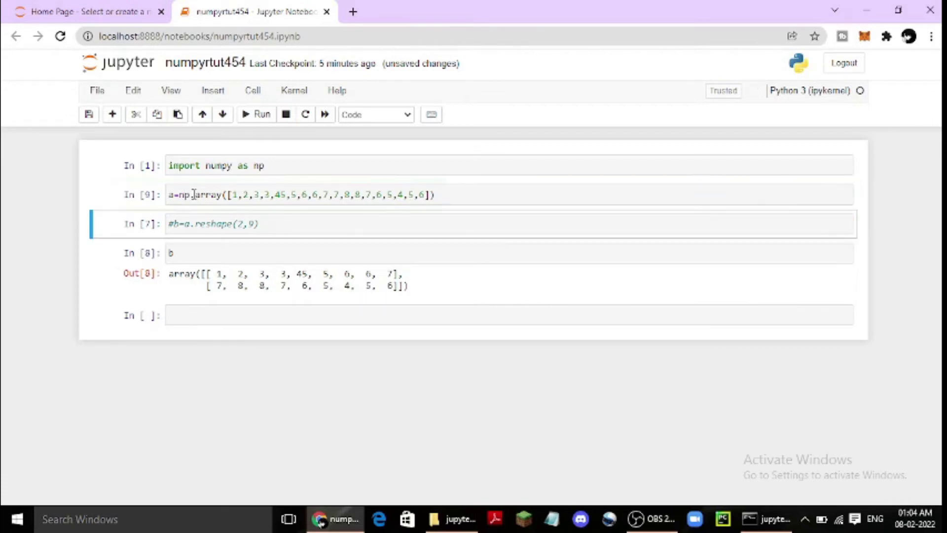
left_click(191, 317)
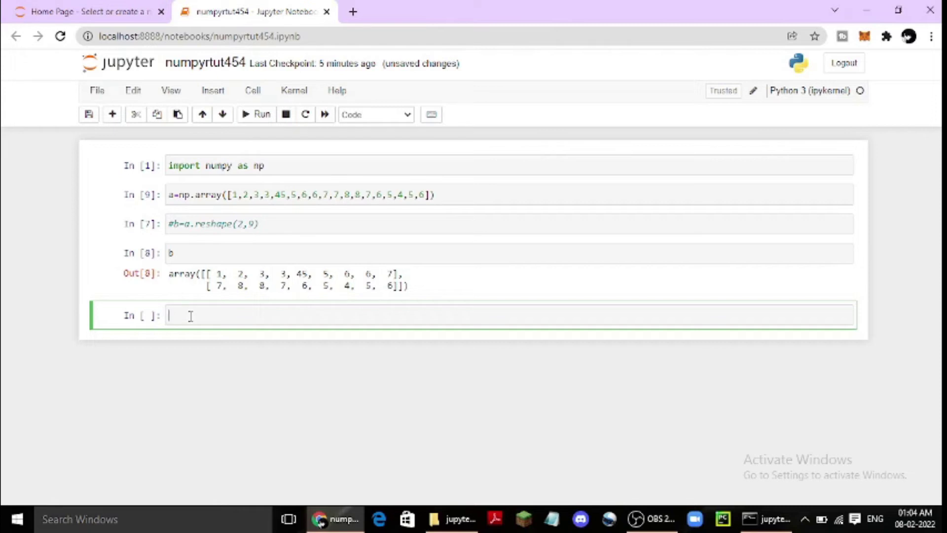
type("np")
type(".arg")
type("sort")
type("()")
type("a")
Run np.argsort(a), then highlight output indices 0, 1 and 2 against their elements in a
key("shift+Return")
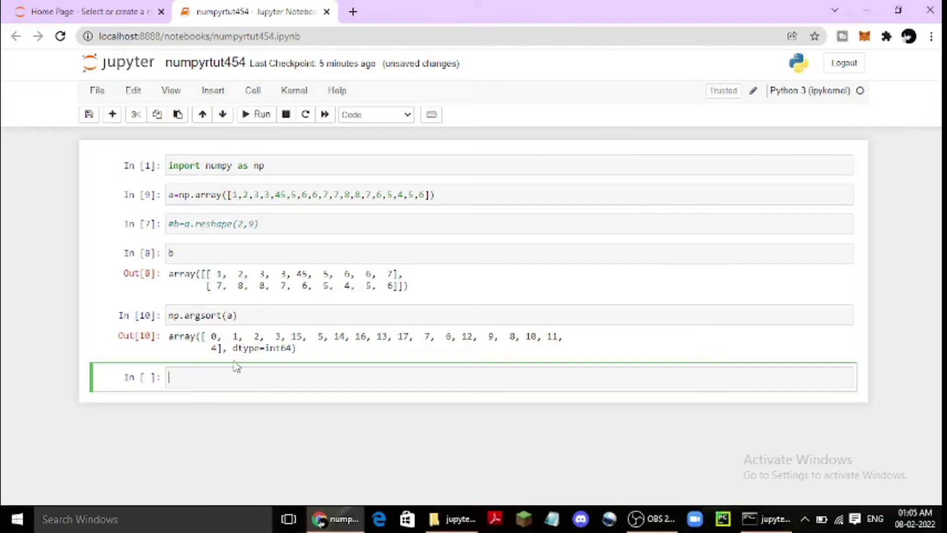
double_click(212, 337)
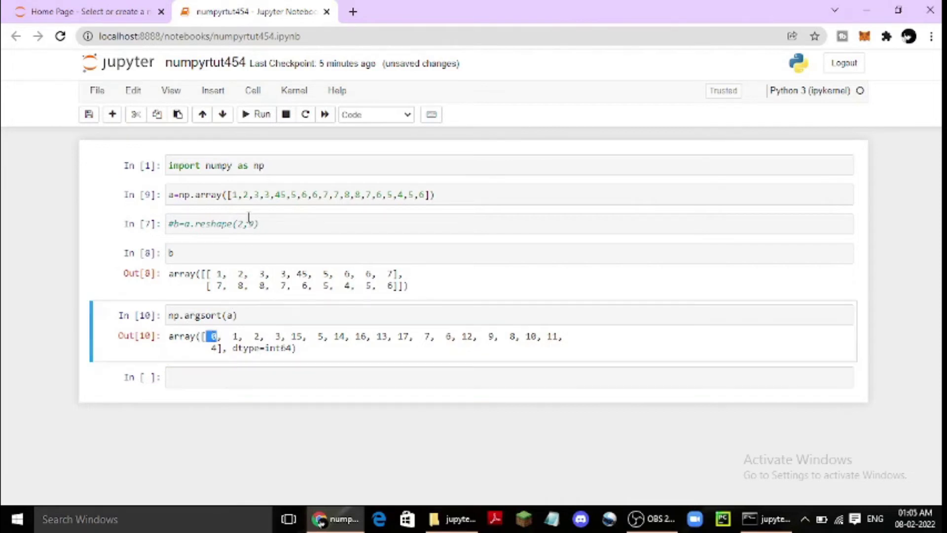
left_click(244, 194)
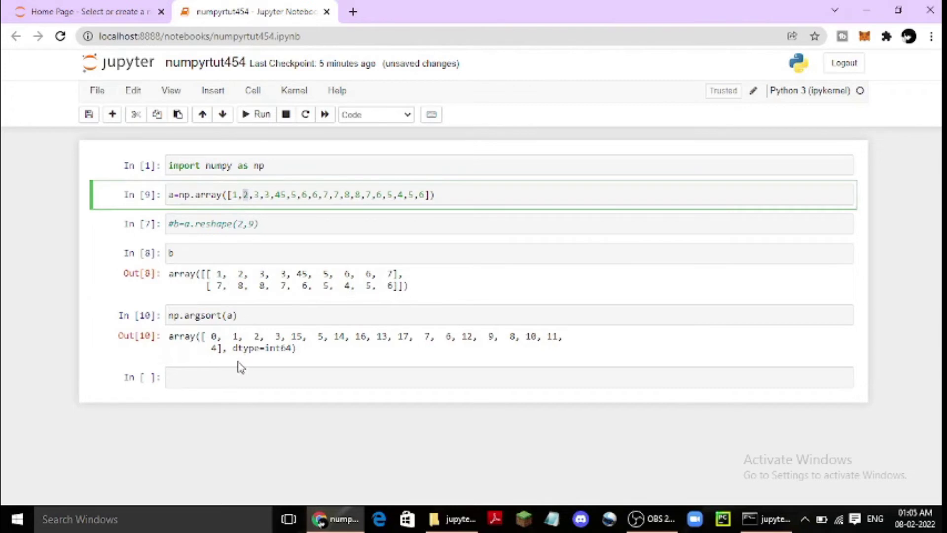
double_click(234, 337)
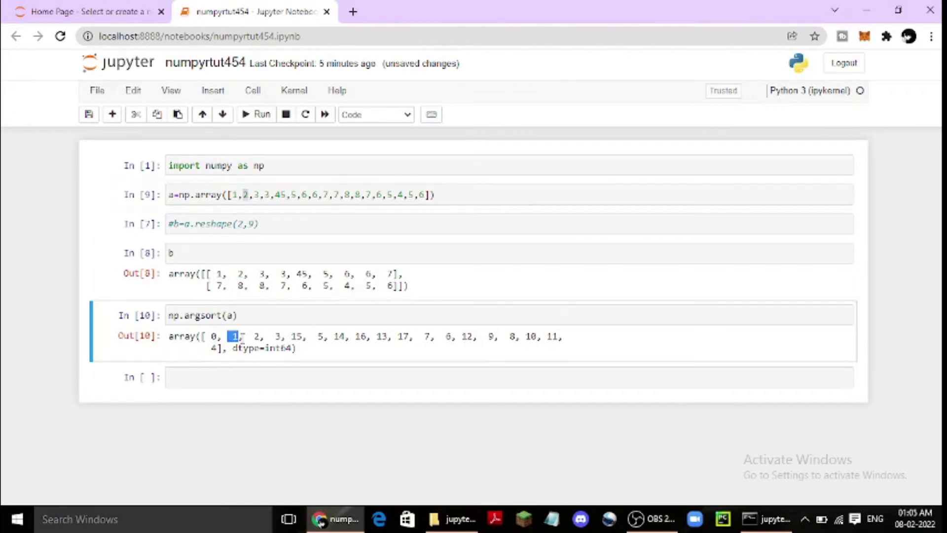
double_click(255, 194)
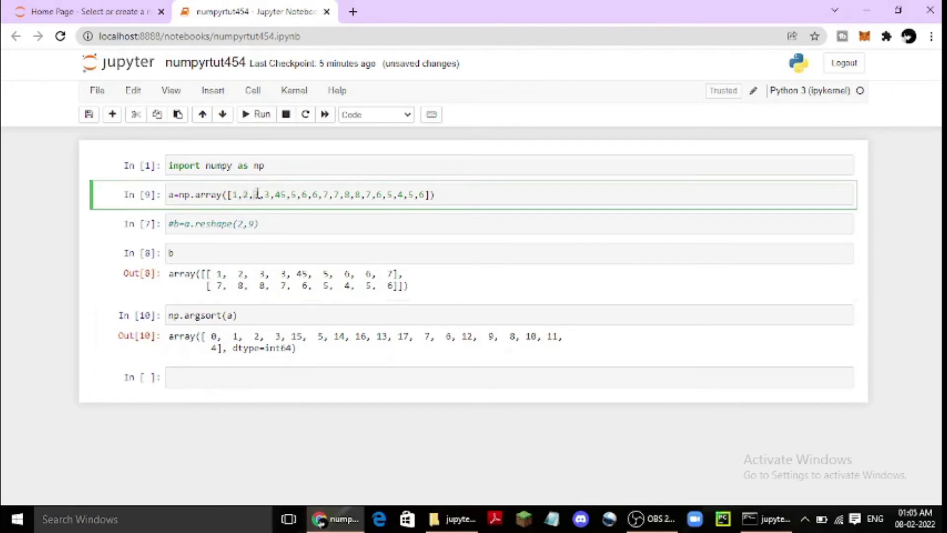
double_click(254, 337)
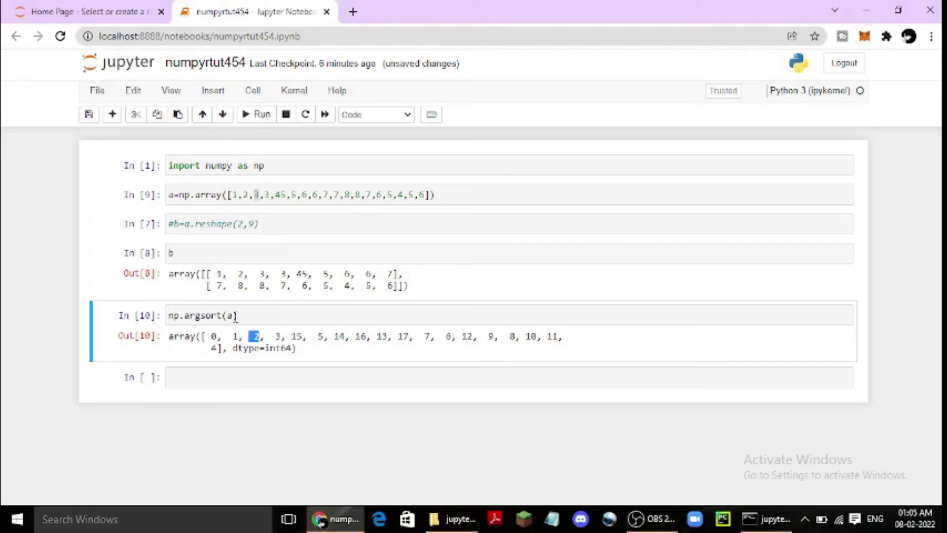
Run np.argmin(a) in the empty cell, which returns 0
left_click(202, 383)
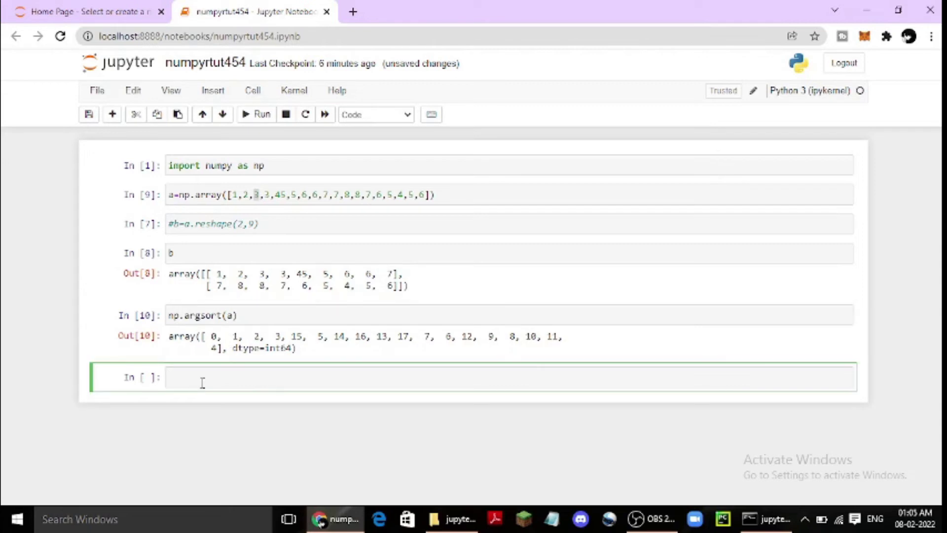
type("np.ar")
type("g")
type("min")
type("(a")
key("shift+Return")
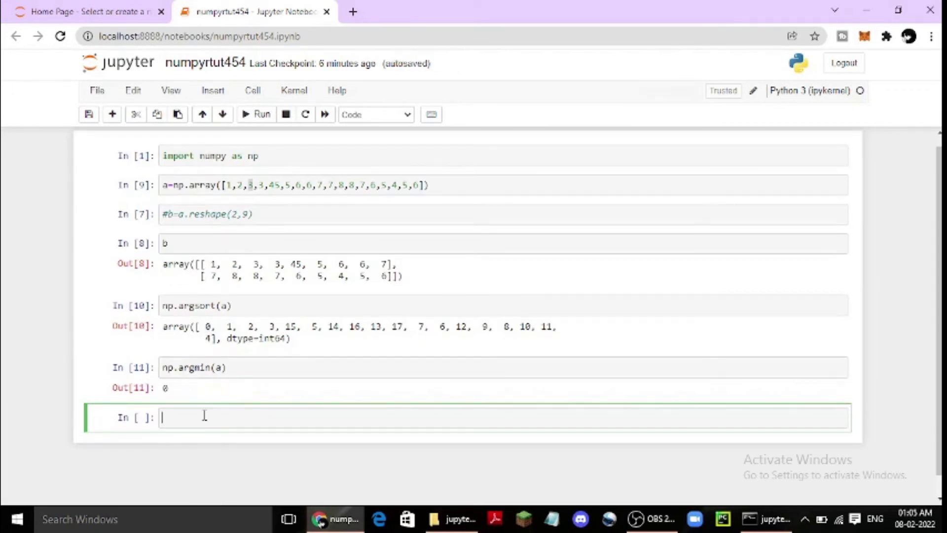
type("np.")
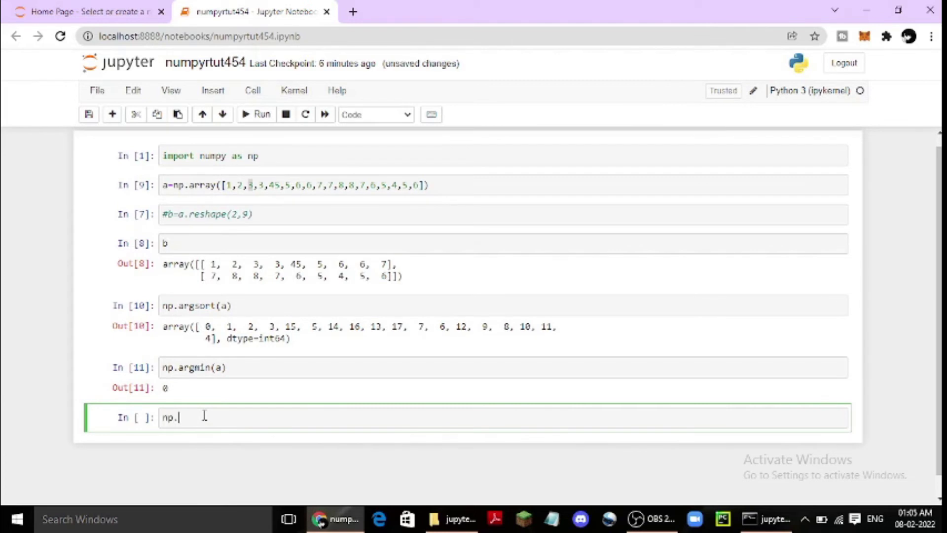
type("arg")
type("max")
type("(a")
Run np.argmax(a), which returns 4, and refer back to the argsort result
key("shift+Return")
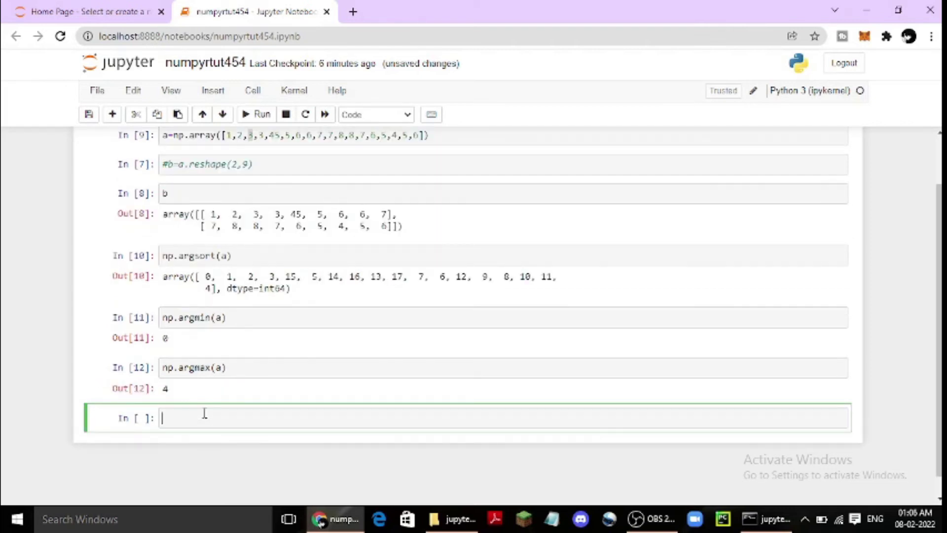
left_click(208, 287)
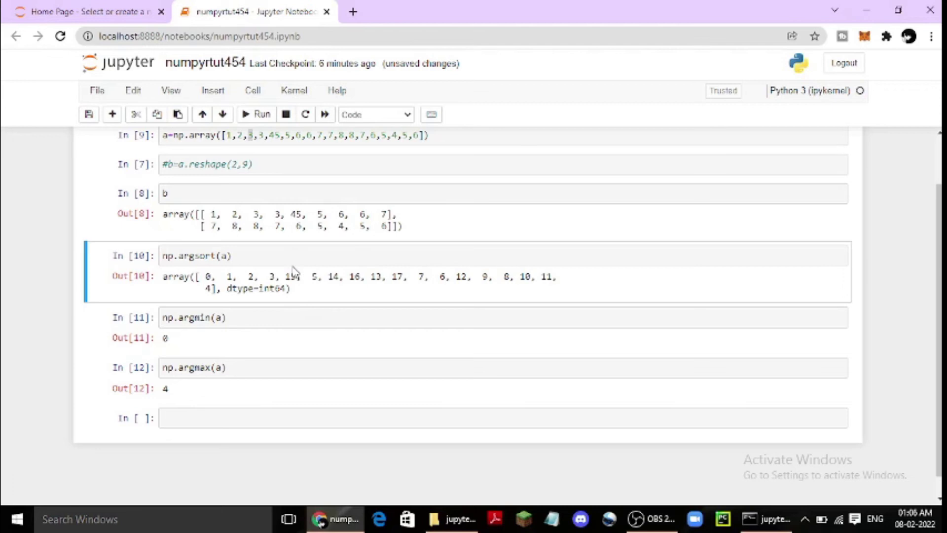
scroll(259, 280, "up", 1)
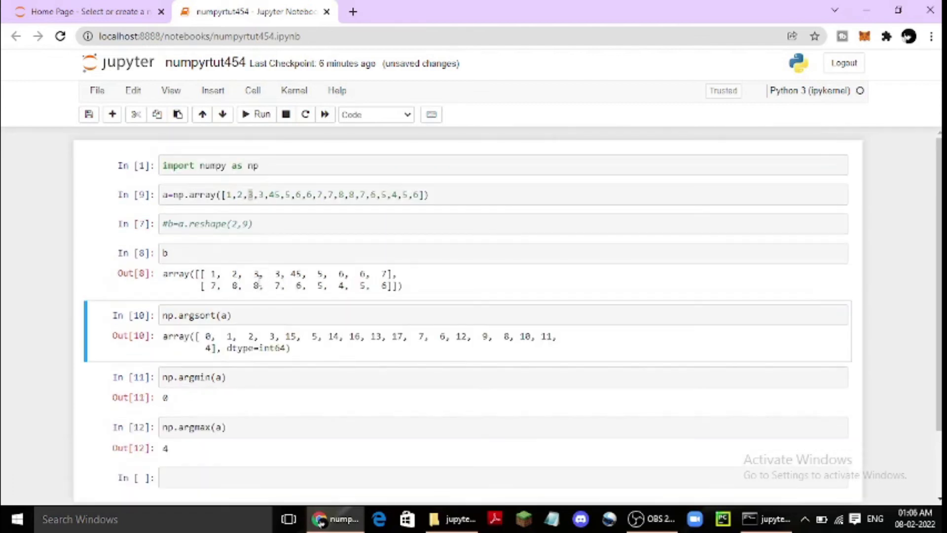
Delete the leading # so the line reads b=a.reshape(2,9) again
left_click(168, 224)
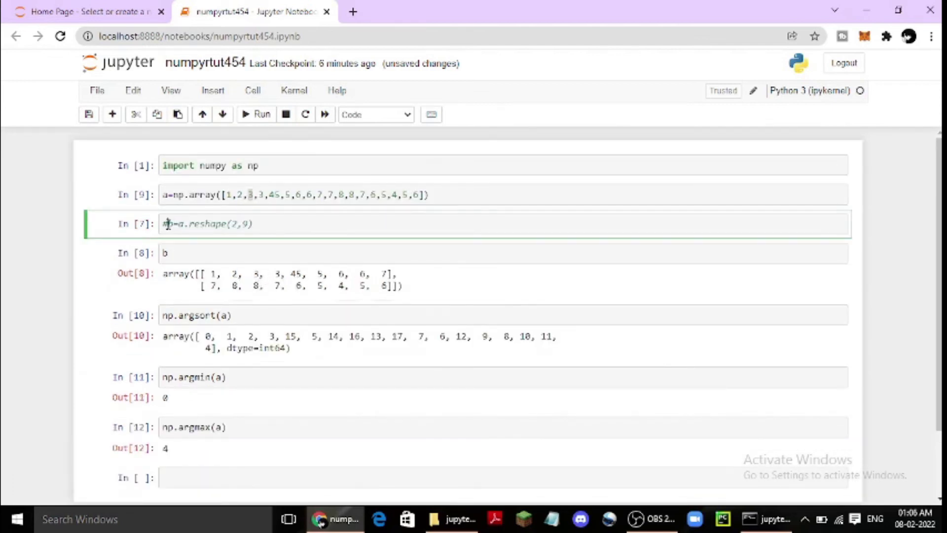
key("BackSpace")
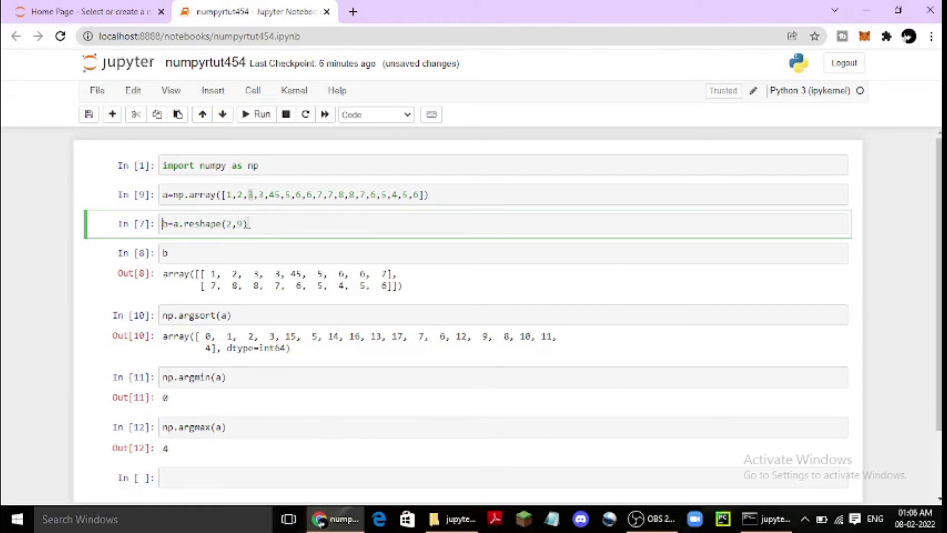
Re-run b=a.reshape(2,9), then run np.argsort(b) in the empty bottom cell to show row-wise indices
key("shift+Return")
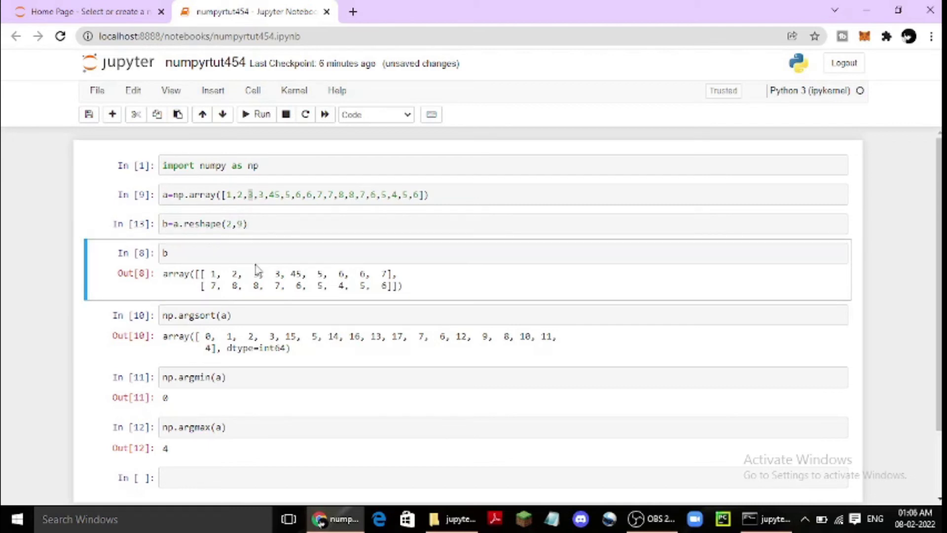
left_click(184, 477)
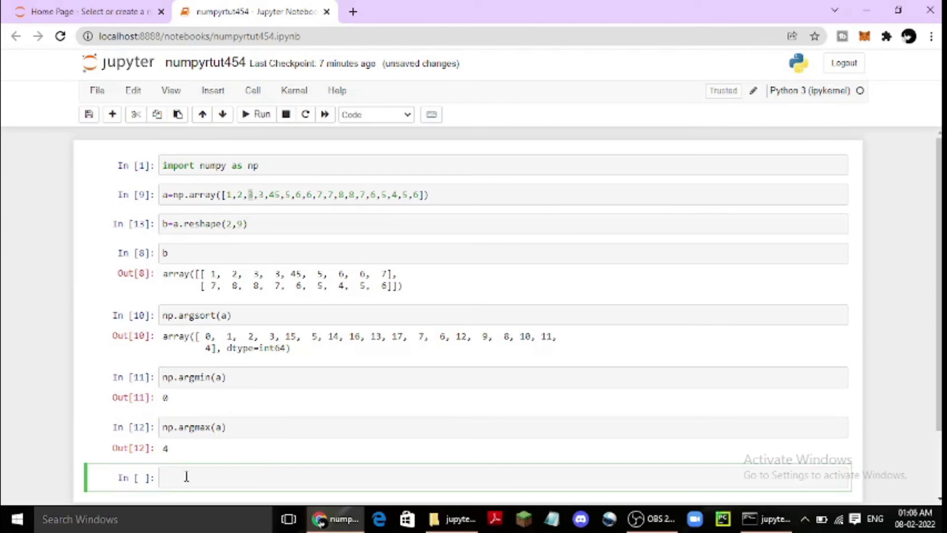
type("np")
type(".")
type("argso")
type("rt")
type("(")
type("b)")
key("shift+Return")
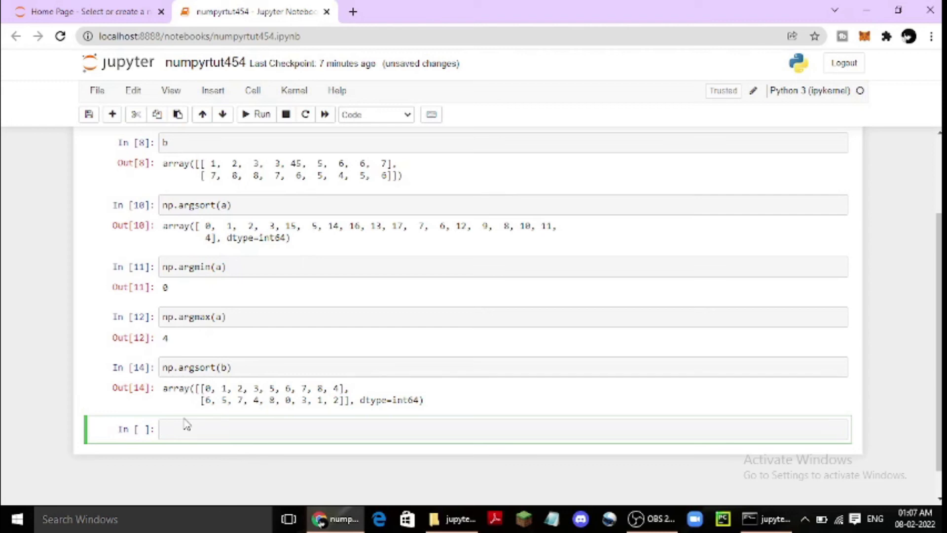
type("np")
type(".")
type("a")
type("rgsort")
type("()")
type("b")
type(",")
type("a")
type("xis")
type("=")
type("0")
Run np.argsort(b, axis=0) to get column-wise index arrays of 0s and 1s
key("shift+Return")
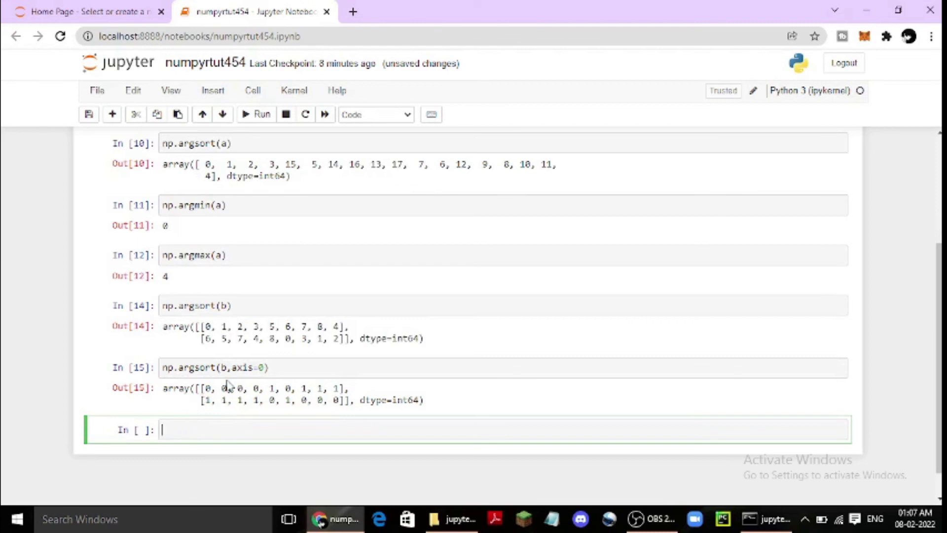
scroll(229, 385, "up", 5)
scroll(227, 385, "down", 6)
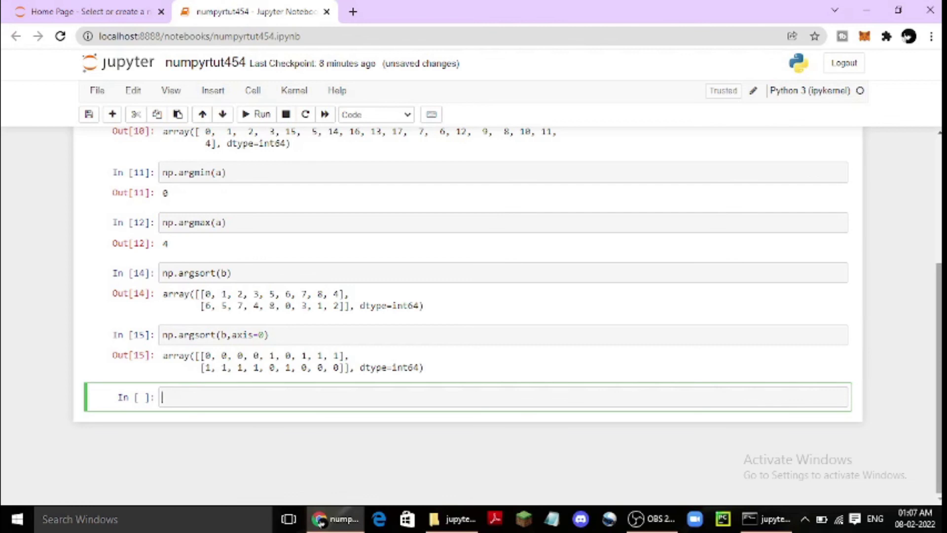
left_click_drag(938, 378, 938, 326)
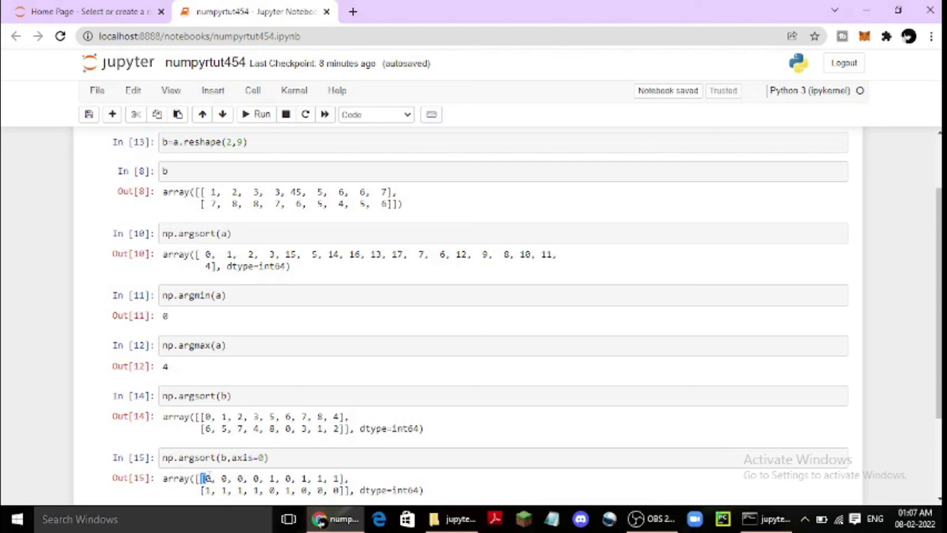
left_click(206, 478)
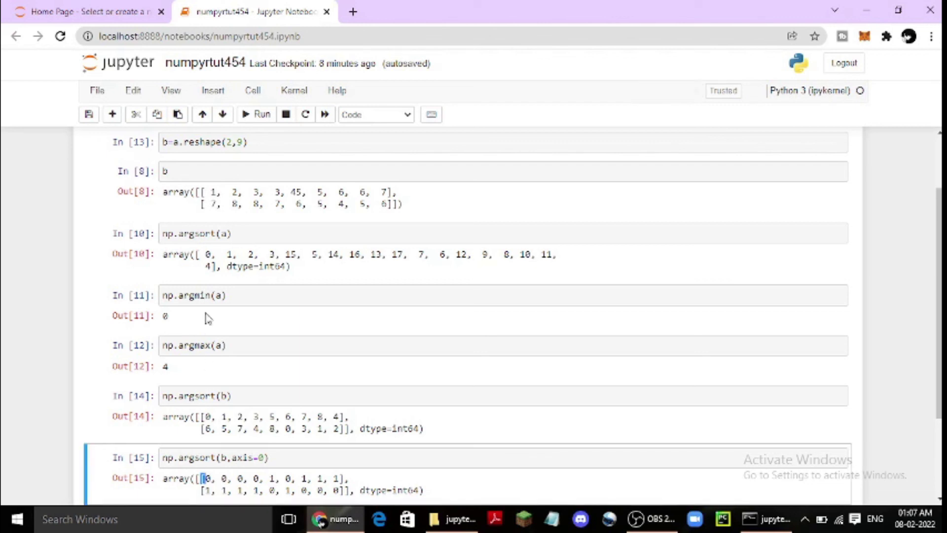
left_click(234, 191)
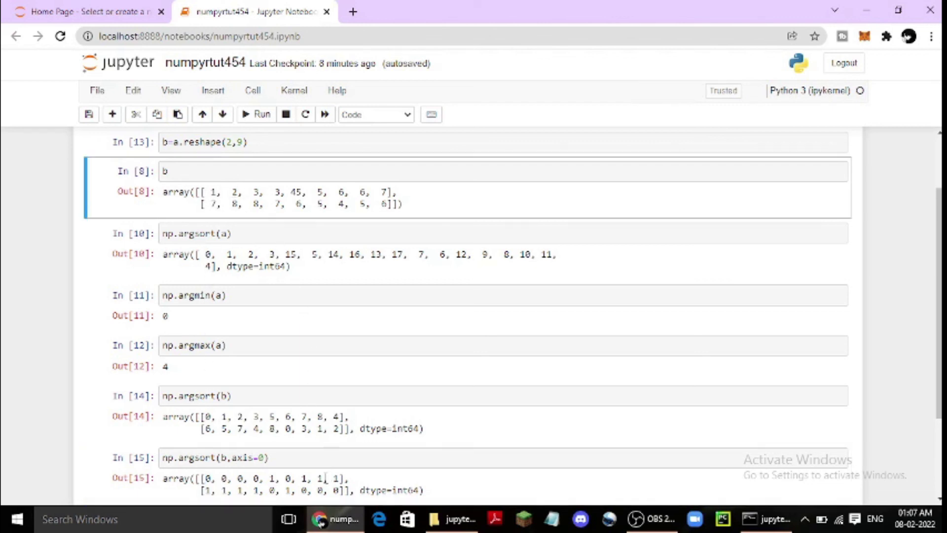
double_click(295, 192)
double_click(274, 478)
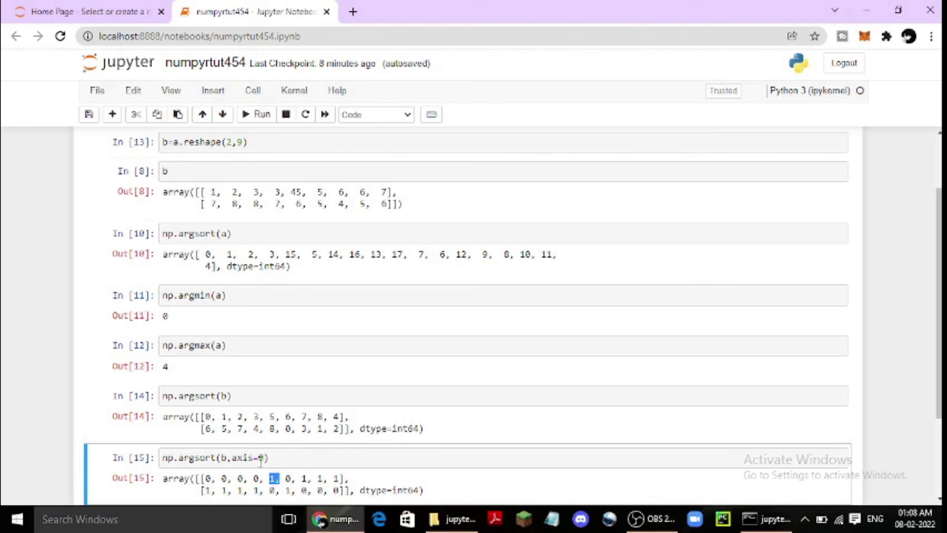
scroll(260, 457, "down", 2)
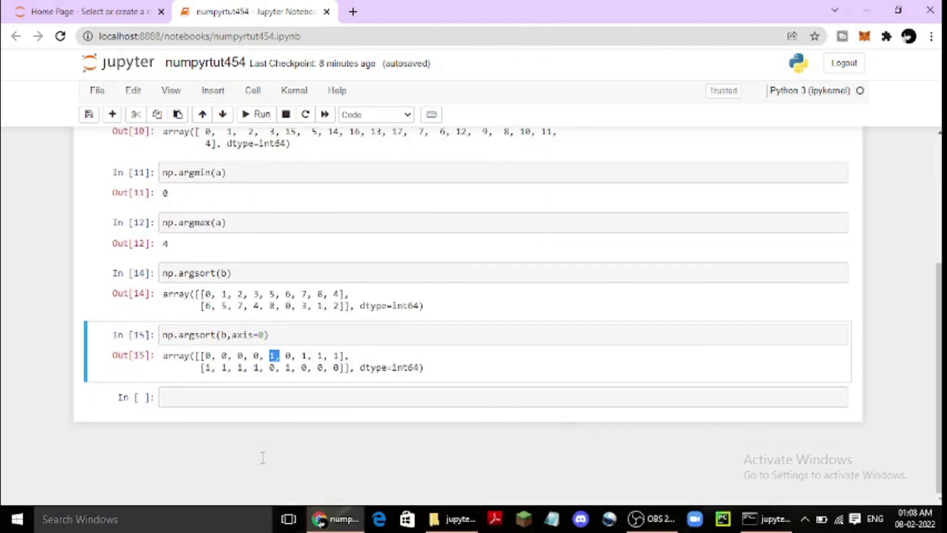
left_click(225, 273)
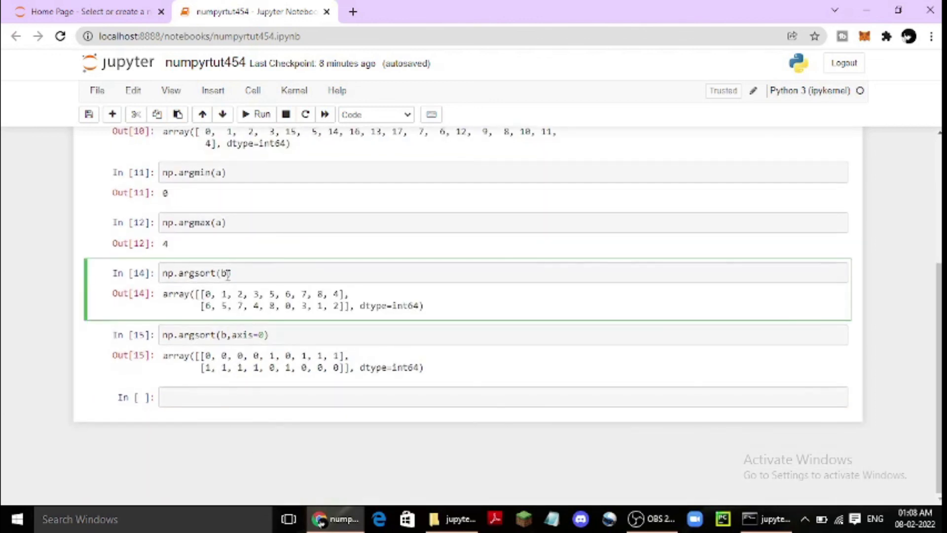